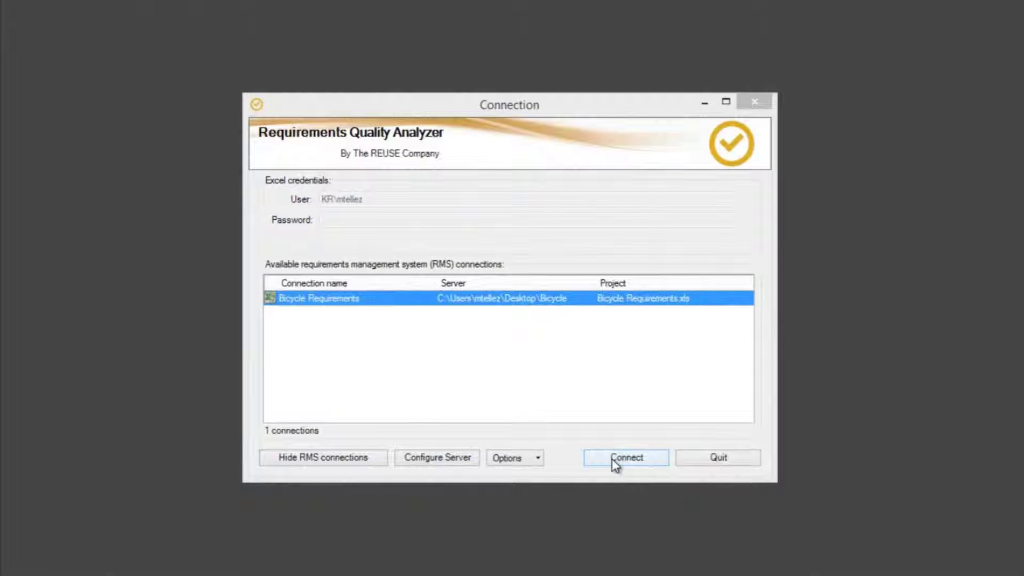
- Connect to the Bicycle Requirements repository from the Connection dialog
{"action": "left_click", "coordinate": [612, 459]}
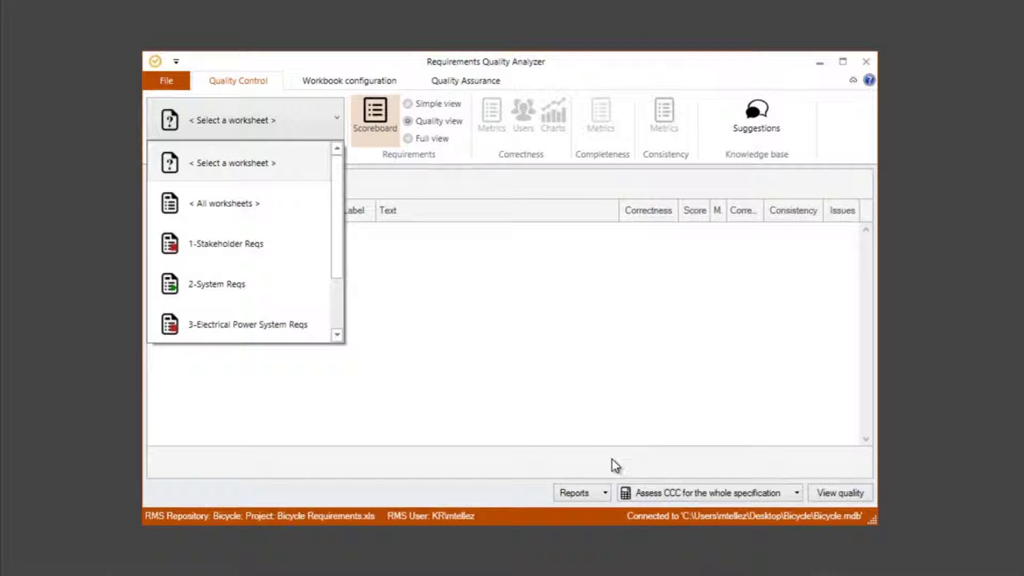
- Select the 2-System Reqs worksheet and go to its Workbook configuration page
{"action": "left_click", "coordinate": [260, 278]}
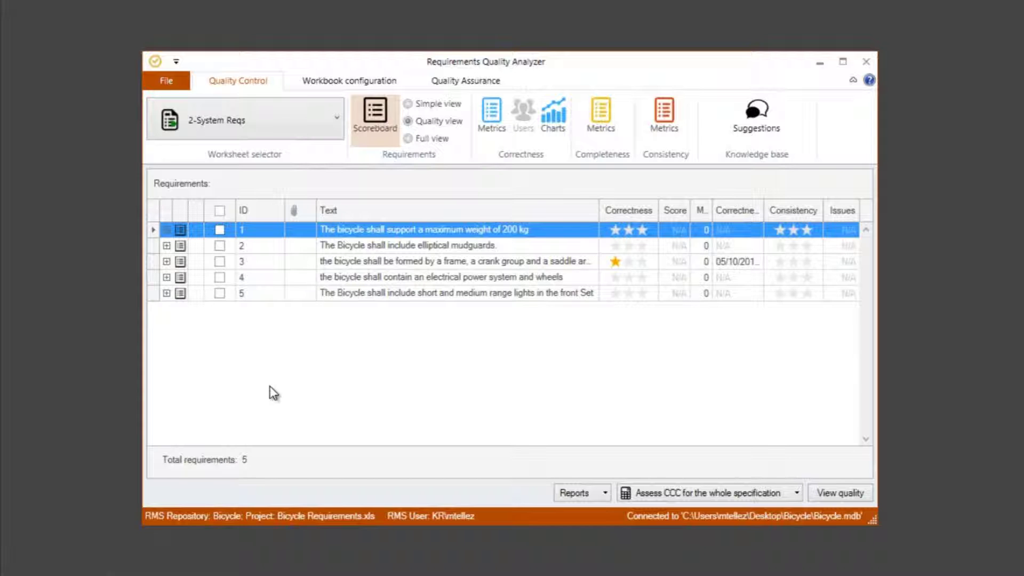
{"action": "left_click", "coordinate": [363, 82]}
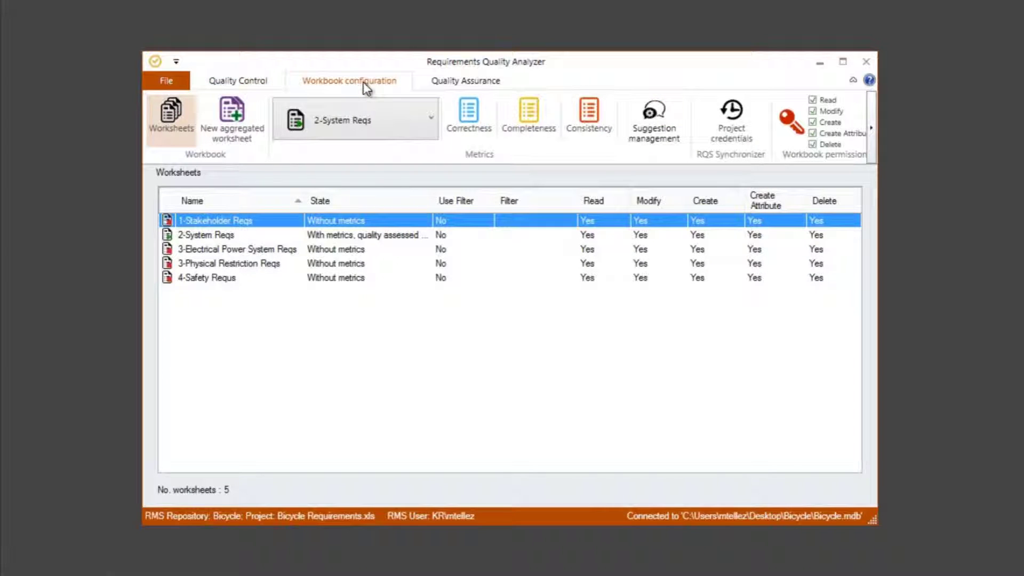
- Add a Relationship types coverage metric to the Completeness metrics list
{"action": "left_click", "coordinate": [533, 112]}
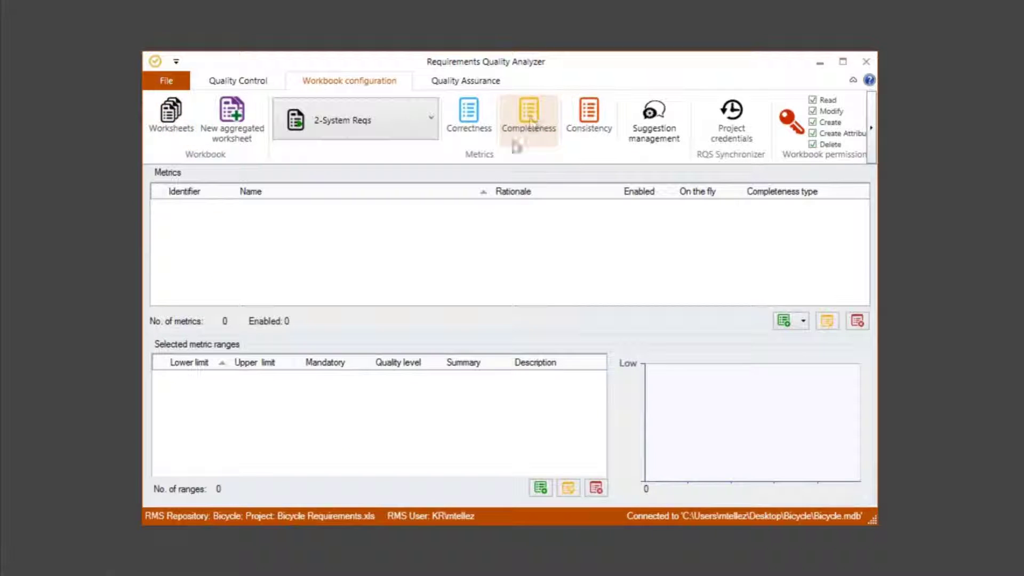
{"action": "right_click", "coordinate": [413, 233]}
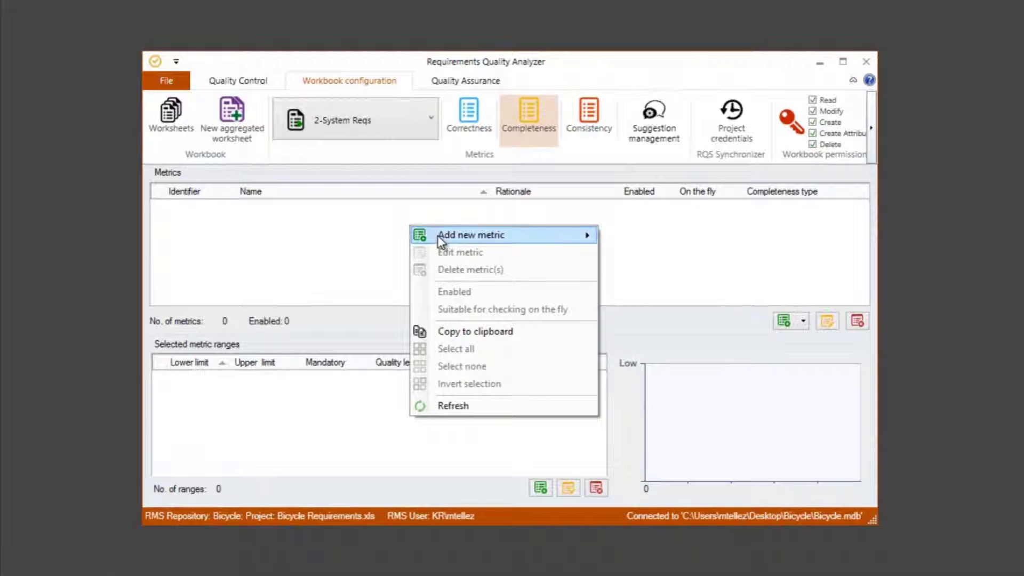
{"action": "mouse_move", "coordinate": [437, 235]}
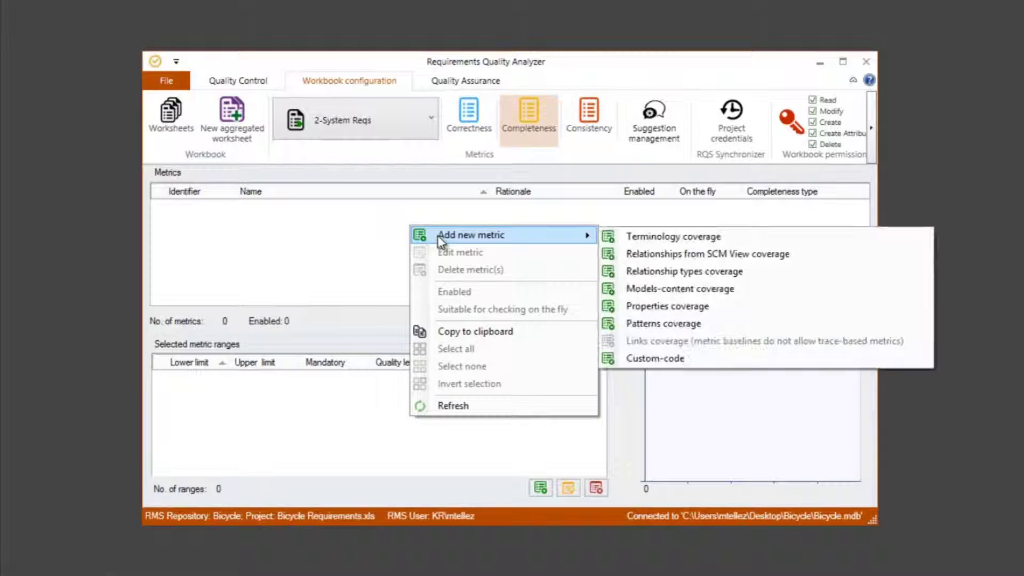
{"action": "left_click", "coordinate": [680, 272]}
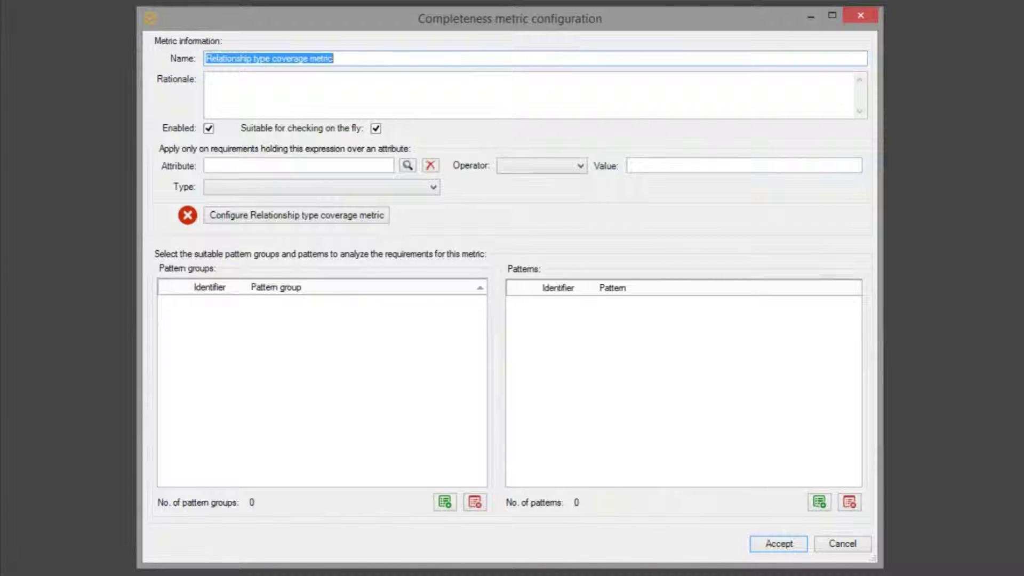
- Set the coverage metric to the SysML Aggregation and Composition relationship types
{"action": "left_click", "coordinate": [907, 283]}
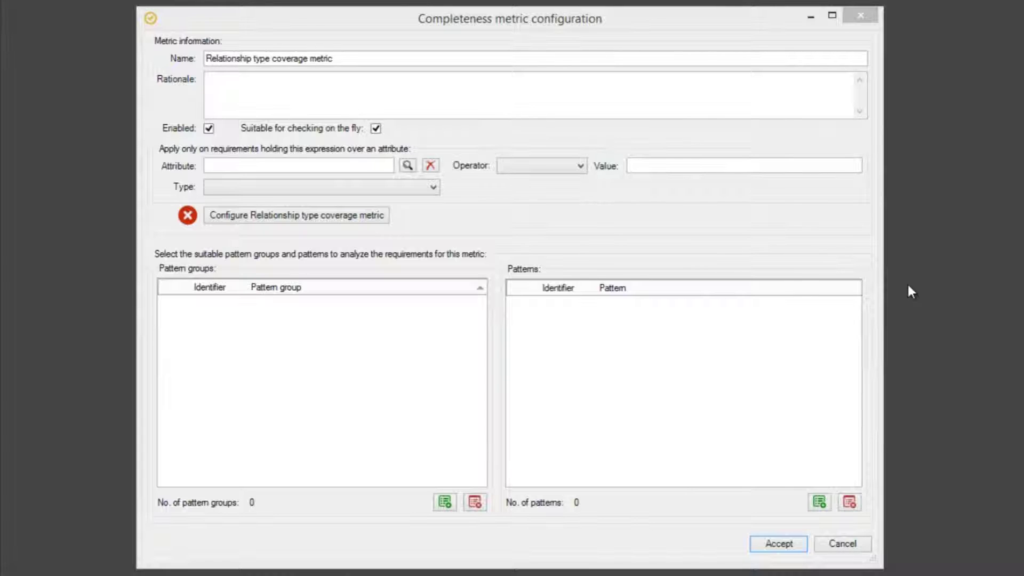
{"action": "left_click", "coordinate": [280, 215]}
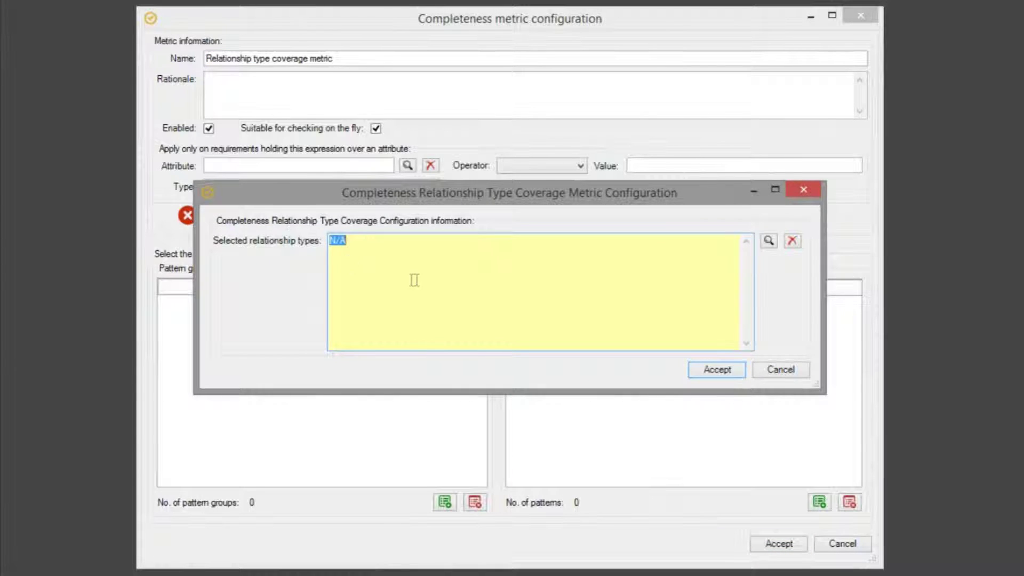
{"action": "left_click", "coordinate": [460, 262]}
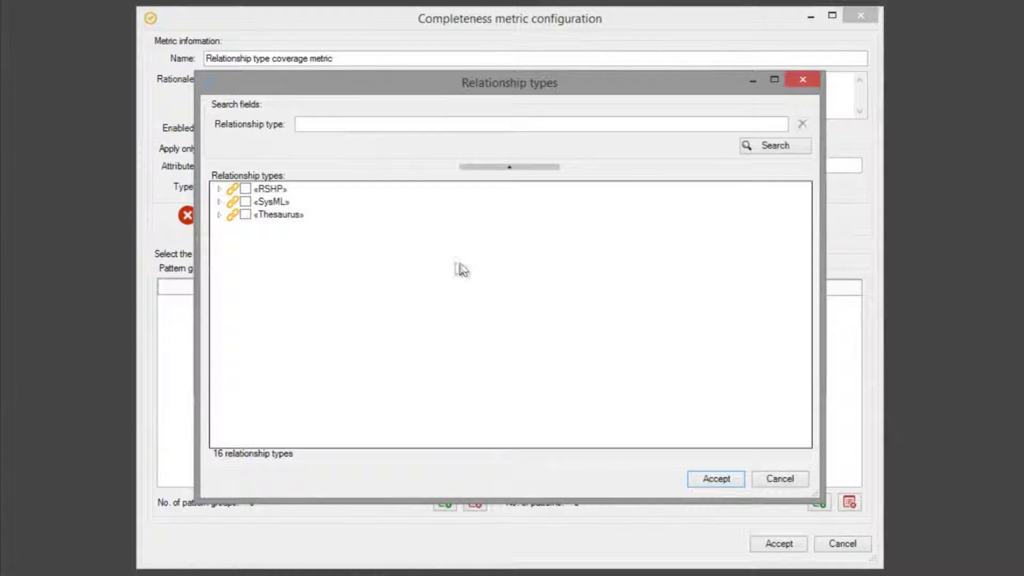
{"action": "left_click", "coordinate": [219, 201]}
{"action": "left_click", "coordinate": [261, 214]}
{"action": "left_click", "coordinate": [261, 241]}
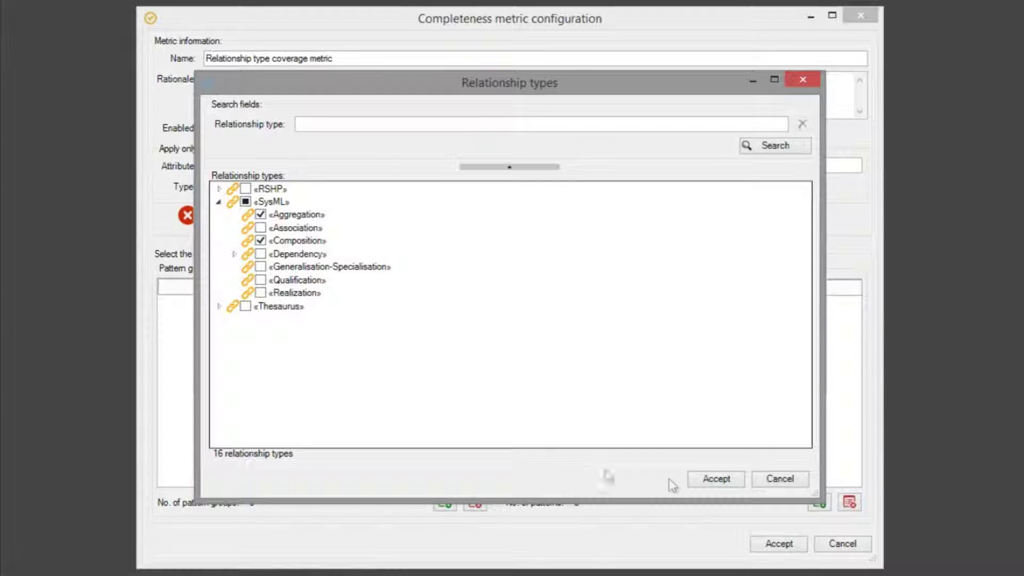
{"action": "left_click", "coordinate": [715, 479]}
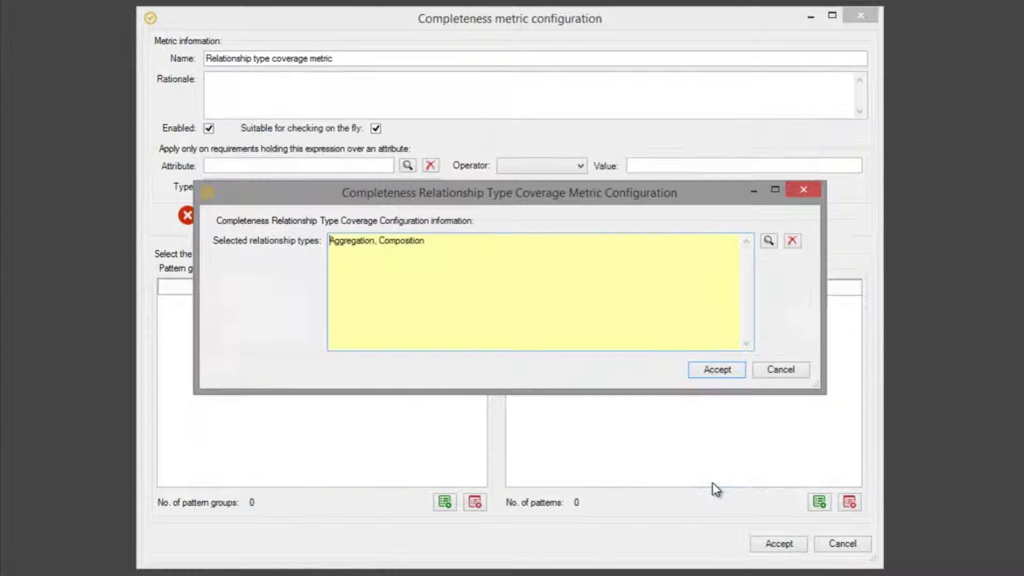
{"action": "left_click", "coordinate": [713, 376]}
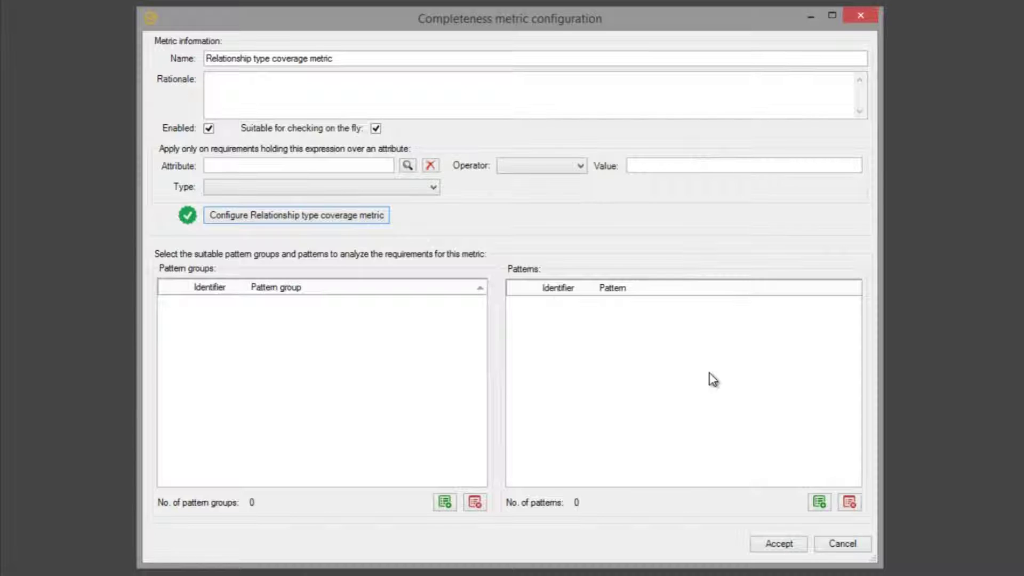
- Link patterns 871 PHYSICAL PROPERTY and 835 to the metric and save it
{"action": "right_click", "coordinate": [712, 378]}
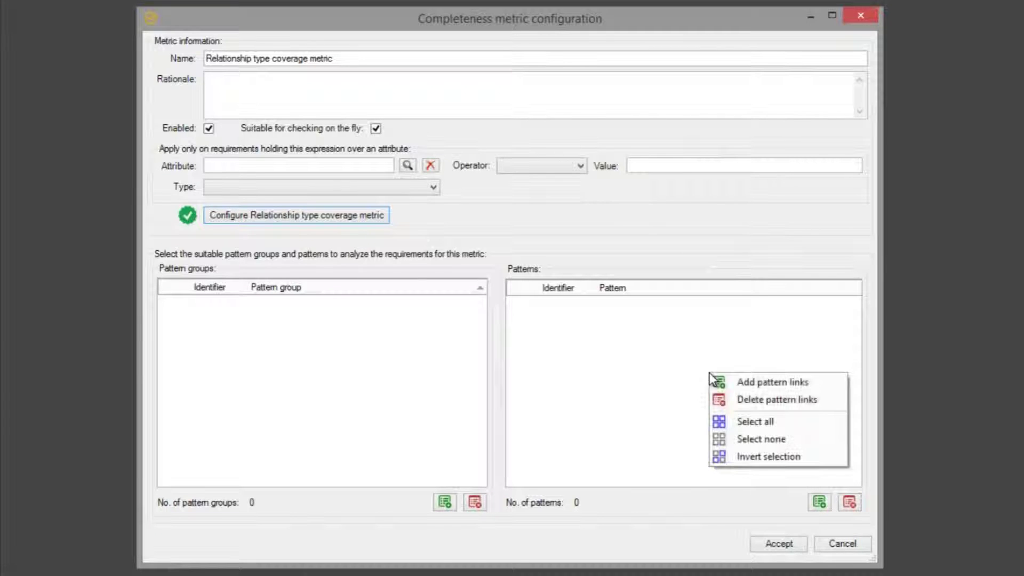
{"action": "left_click", "coordinate": [746, 383]}
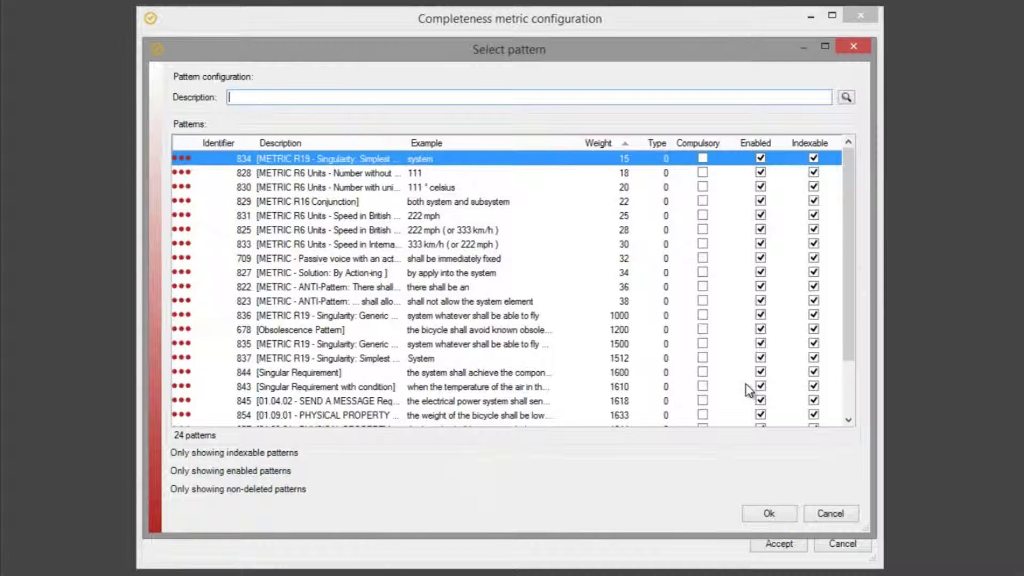
{"action": "scroll", "coordinate": [852, 317], "scroll_direction": "down", "scroll_amount": 2}
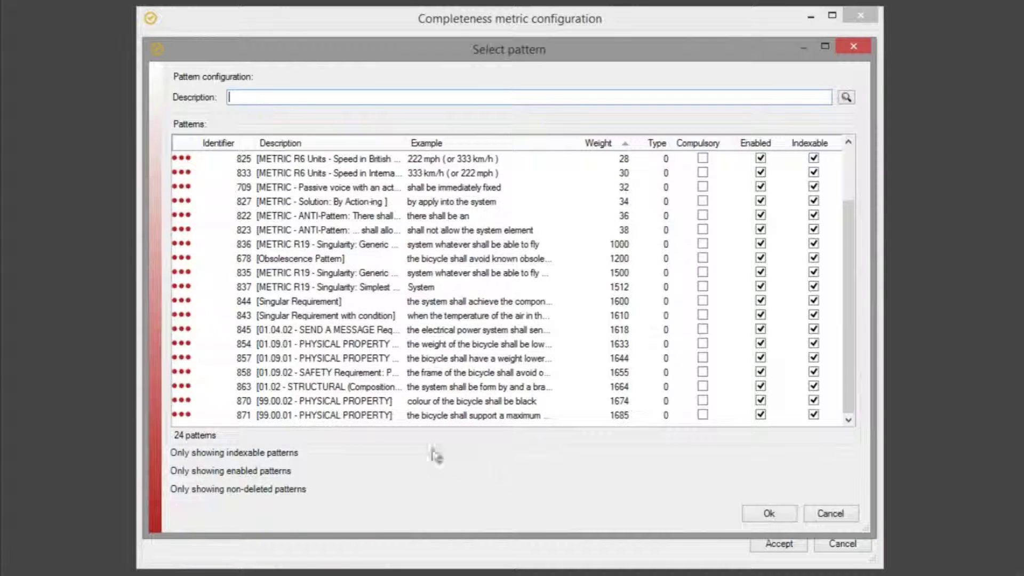
{"action": "left_click", "coordinate": [371, 416]}
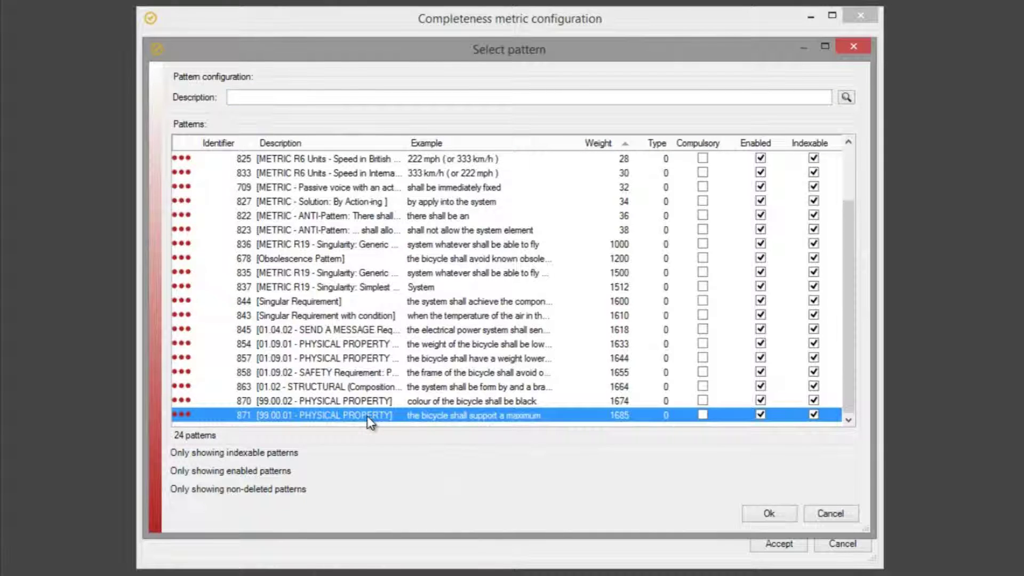
{"action": "left_click", "coordinate": [331, 273], "text": "ctrl"}
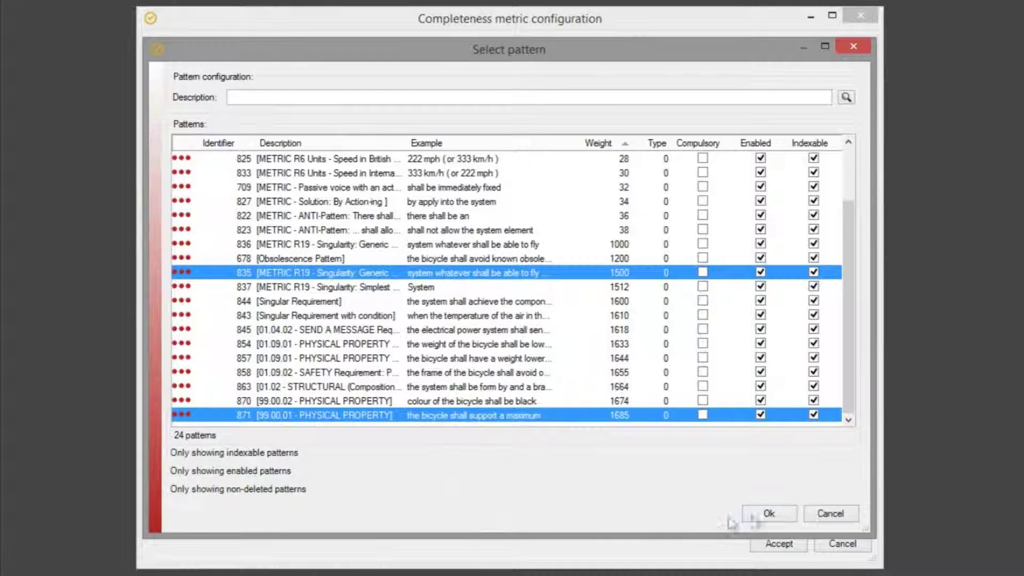
{"action": "left_click", "coordinate": [768, 514]}
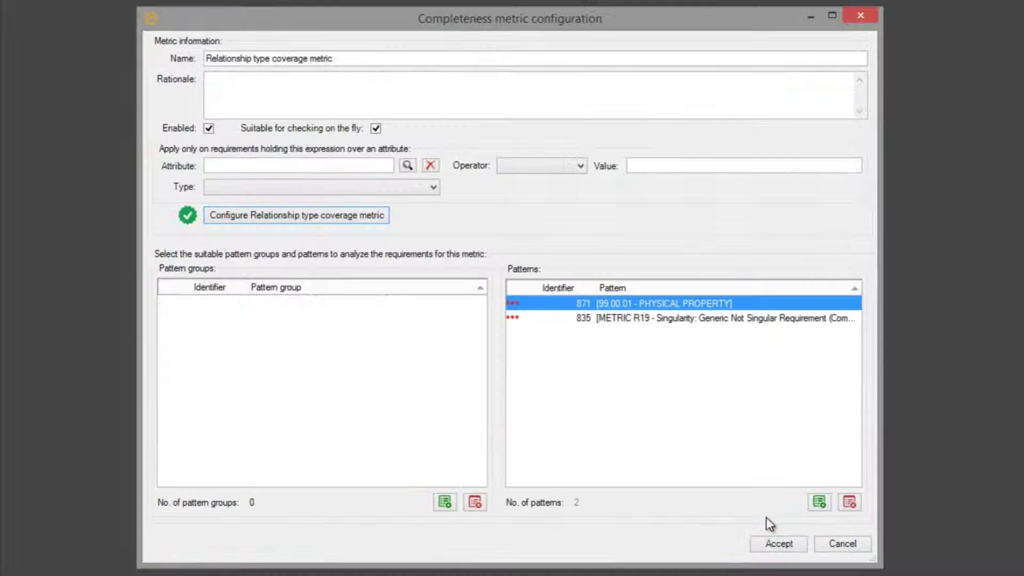
{"action": "left_click", "coordinate": [779, 544]}
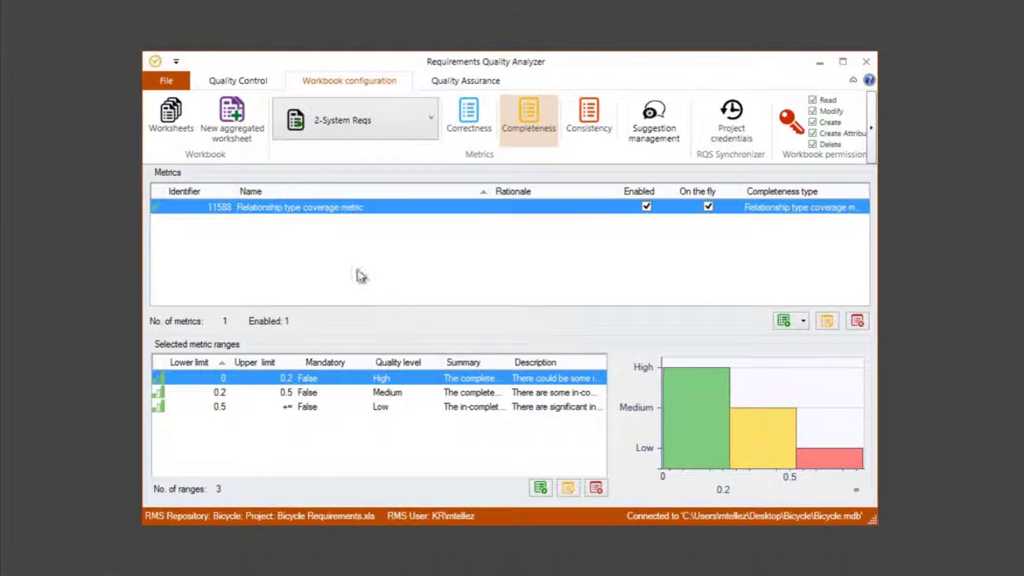
- Recalculate quality for the Relationship type coverage metric under Quality Control > Completeness
{"action": "left_click", "coordinate": [230, 81]}
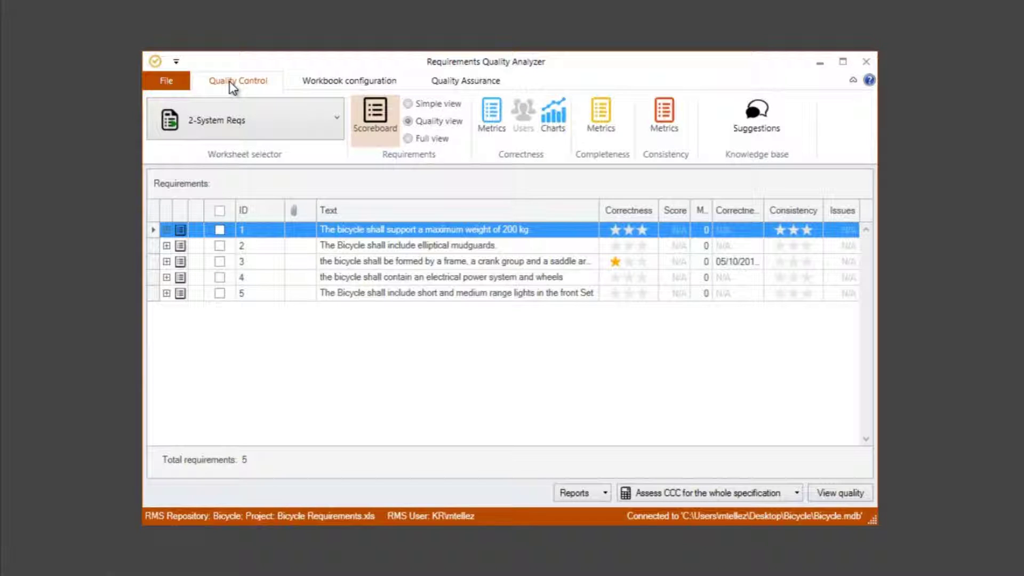
{"action": "left_click", "coordinate": [605, 111]}
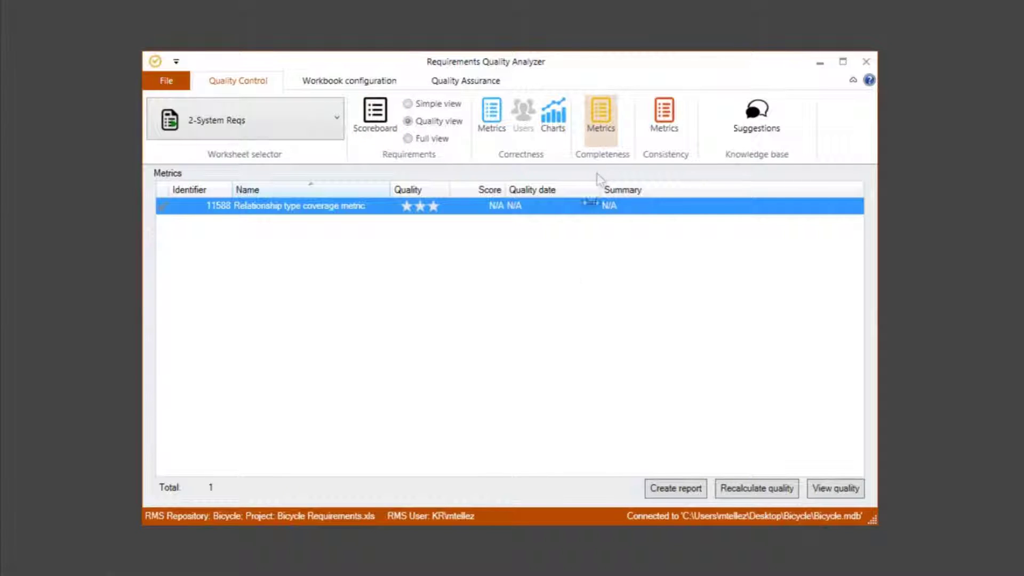
{"action": "right_click", "coordinate": [556, 209]}
{"action": "left_click", "coordinate": [600, 216]}
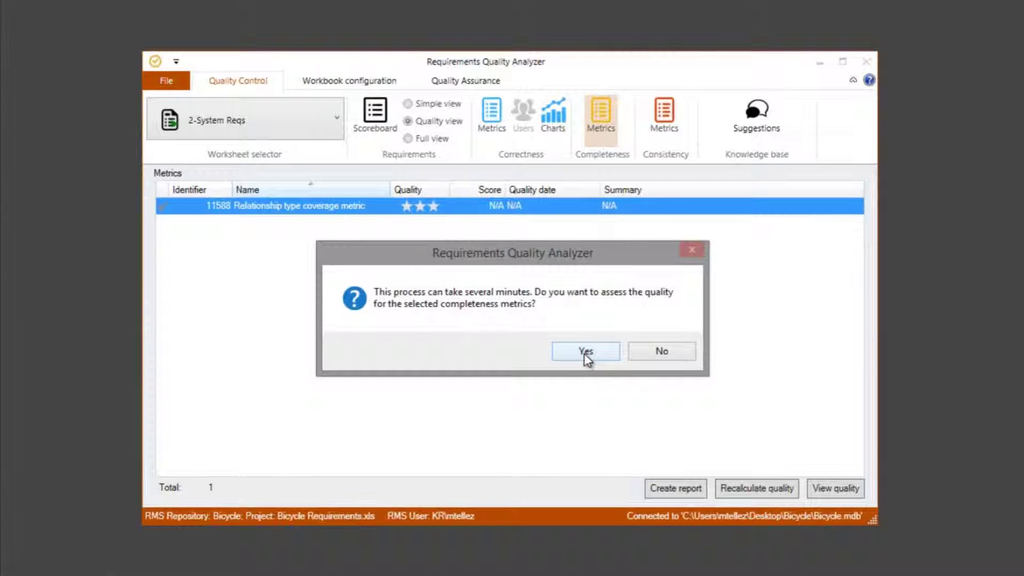
{"action": "left_click", "coordinate": [586, 355]}
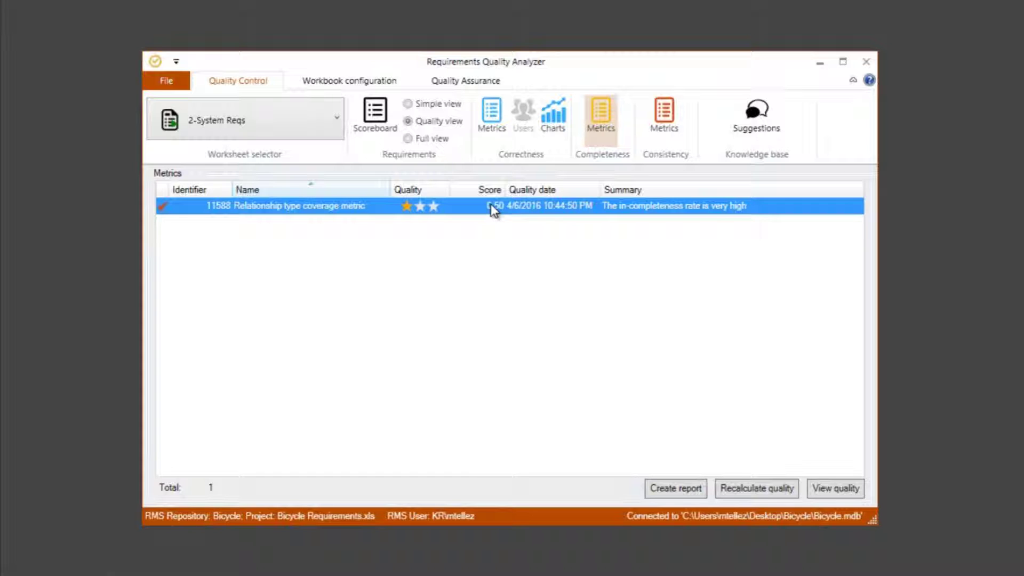
- Wait for the metric to score 0.50 with a very high incompleteness summary
{"action": "mouse_move", "coordinate": [491, 205]}
- Open the Relationship type coverage metric's results window on the Metric result tab
{"action": "double_click", "coordinate": [356, 209]}
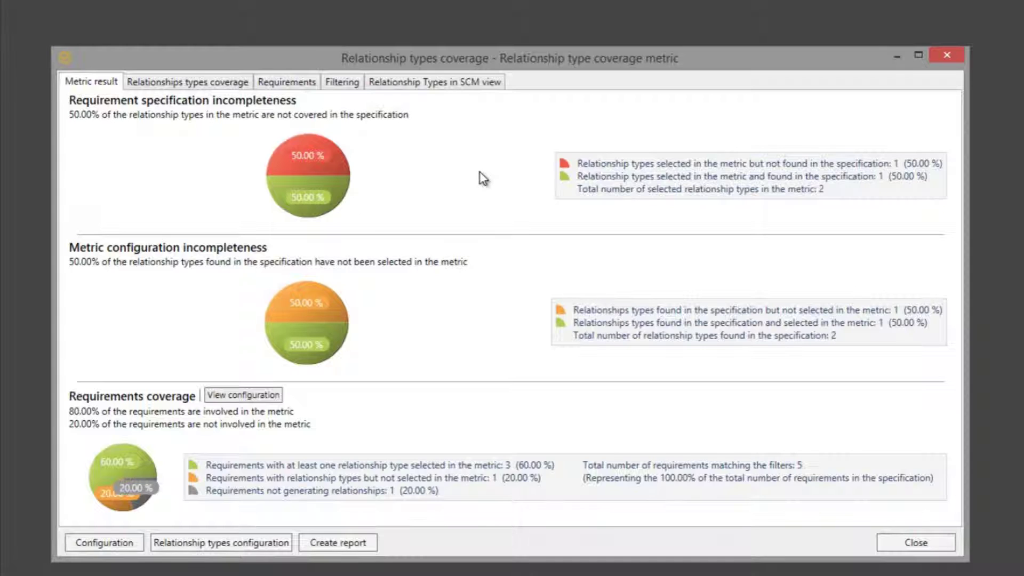
{"action": "left_click", "coordinate": [340, 168]}
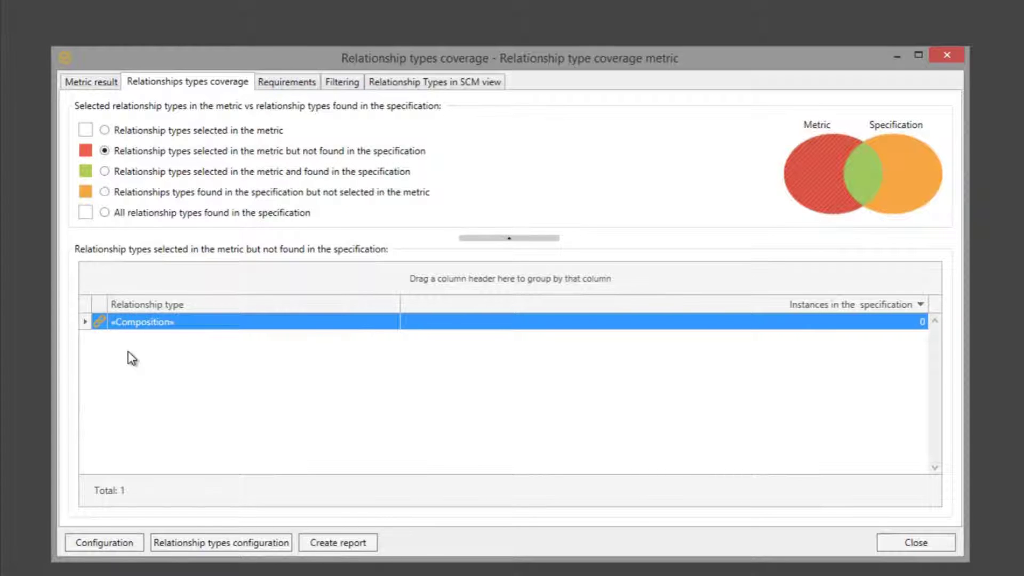
{"action": "left_click", "coordinate": [161, 176]}
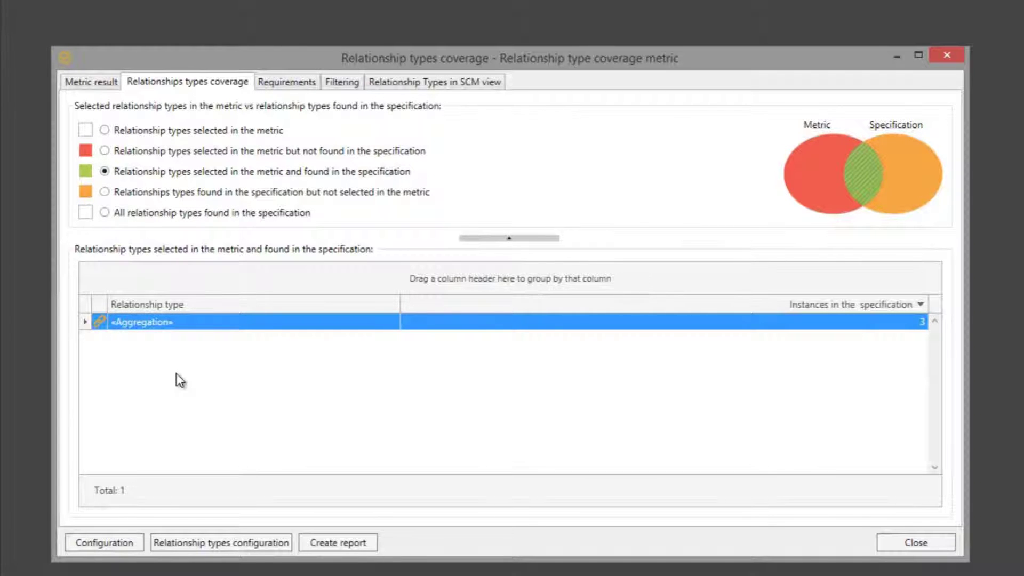
{"action": "double_click", "coordinate": [191, 326]}
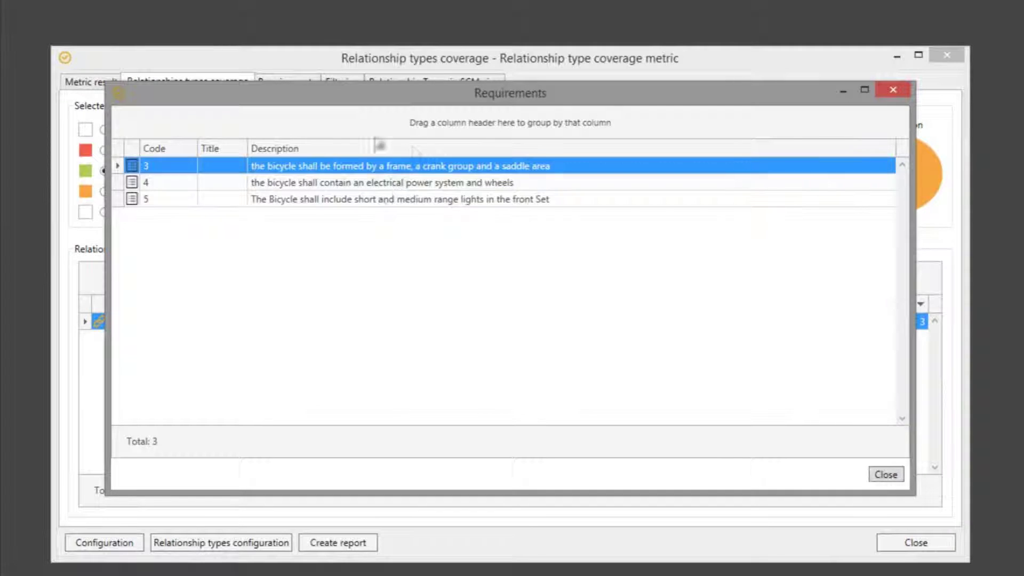
{"action": "left_click", "coordinate": [884, 476]}
{"action": "left_click", "coordinate": [102, 81]}
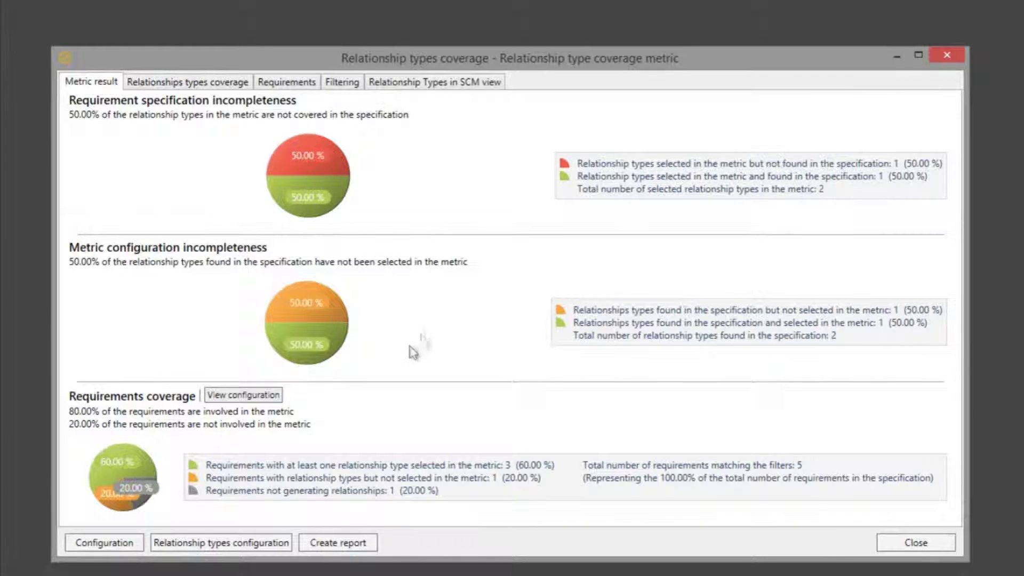
{"action": "left_click", "coordinate": [289, 317]}
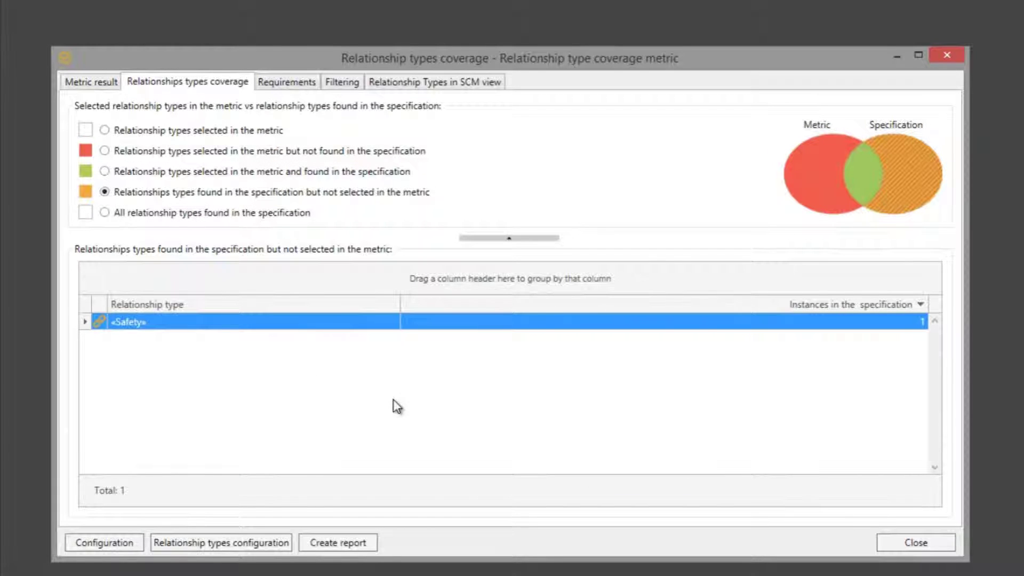
{"action": "double_click", "coordinate": [248, 323]}
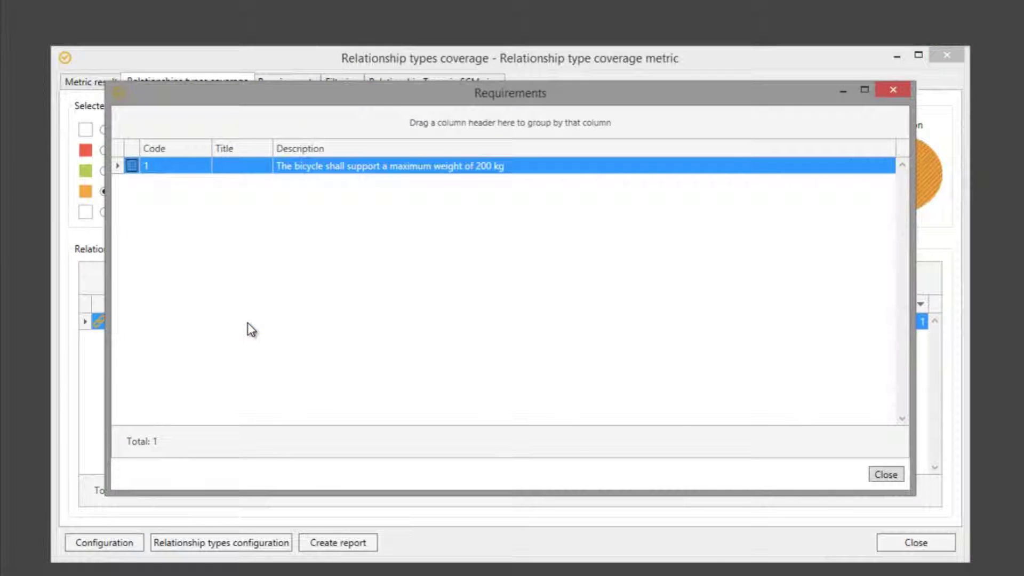
{"action": "left_click", "coordinate": [886, 475]}
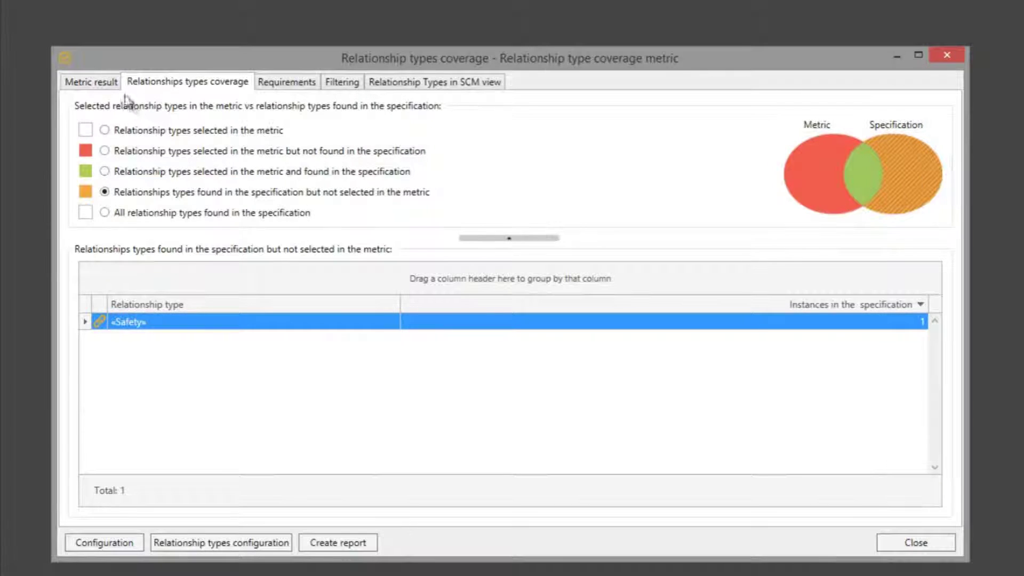
{"action": "left_click", "coordinate": [75, 82]}
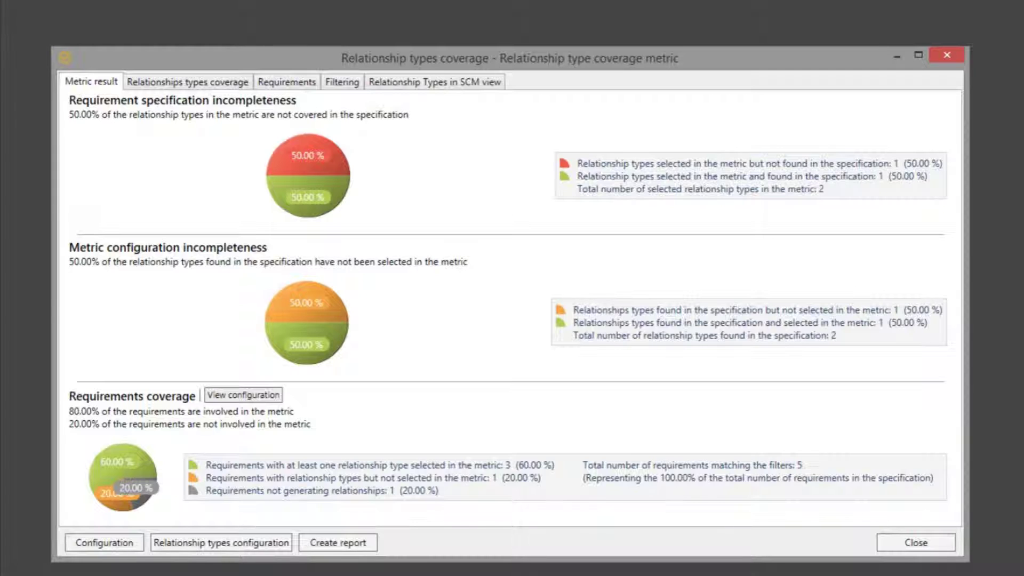
- Show the 60% coverage slice listing requirements 5, 4 and 3 on the Requirements tab
{"action": "left_click", "coordinate": [136, 454]}
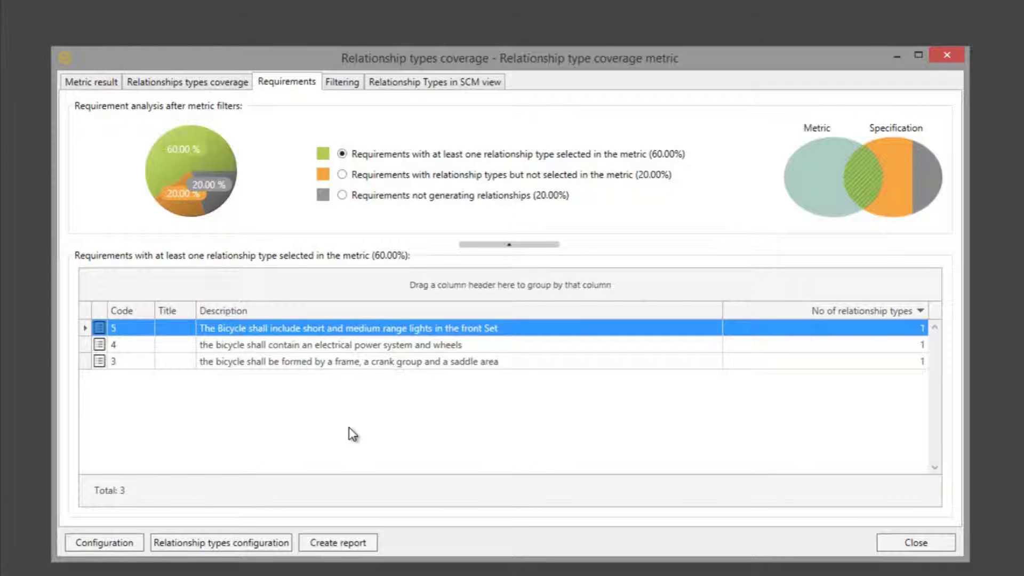
- List requirements with other or no relationship types, then expand «RSHP» and «SysML» in the types tree
{"action": "left_click", "coordinate": [376, 177]}
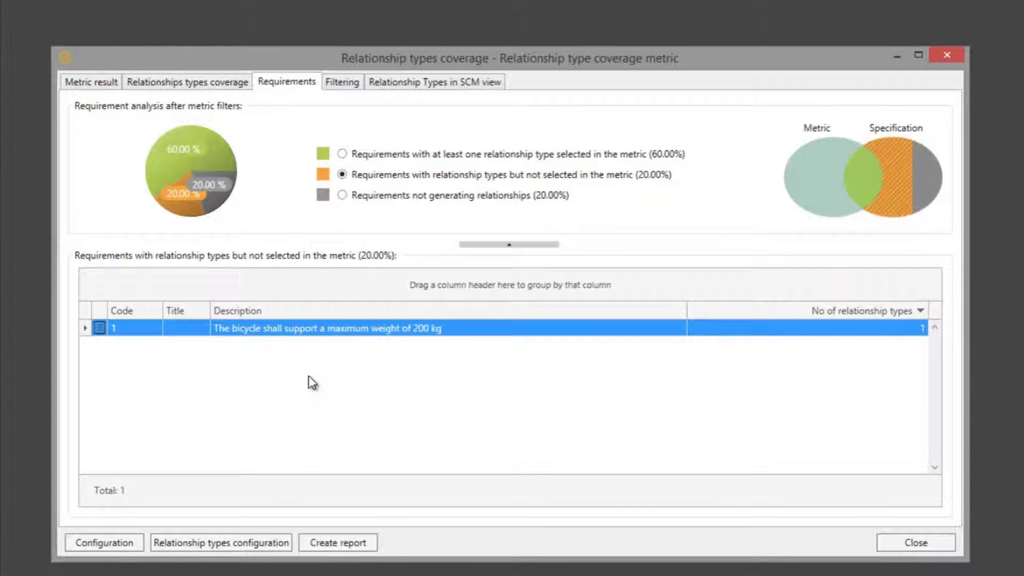
{"action": "left_click", "coordinate": [368, 196]}
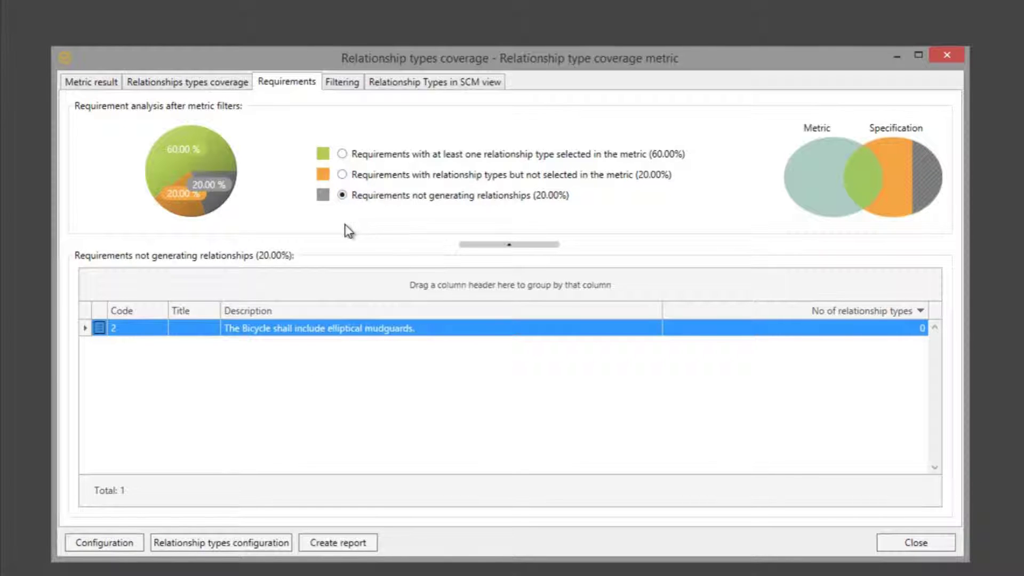
{"action": "left_click", "coordinate": [343, 83]}
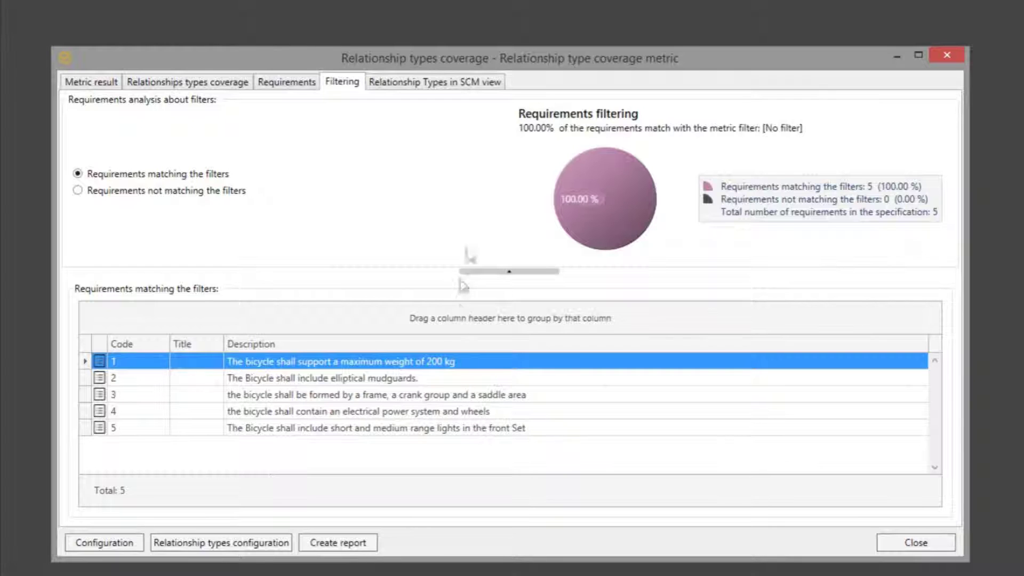
{"action": "left_click", "coordinate": [458, 82]}
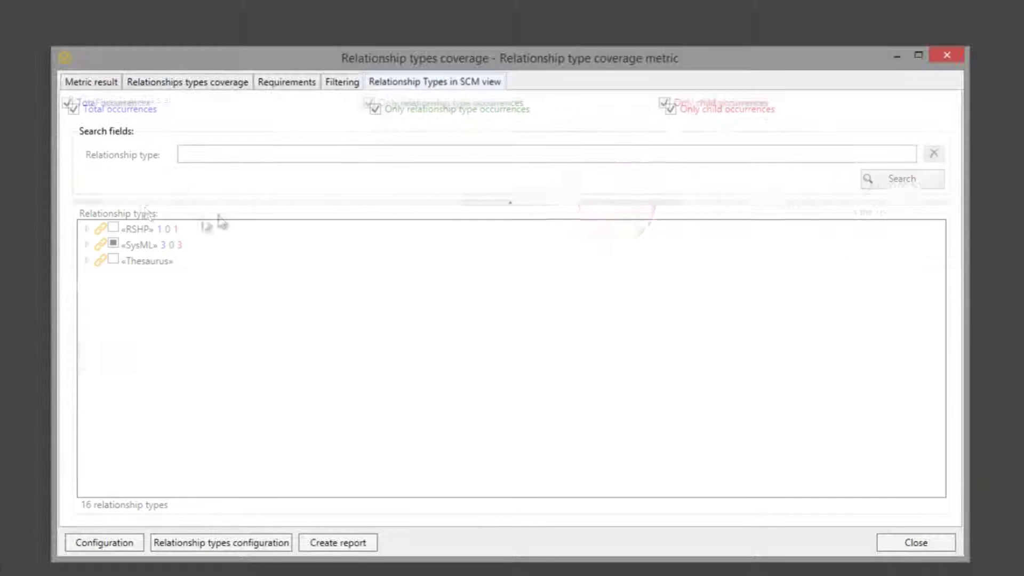
{"action": "left_click", "coordinate": [86, 229]}
{"action": "left_click", "coordinate": [87, 292]}
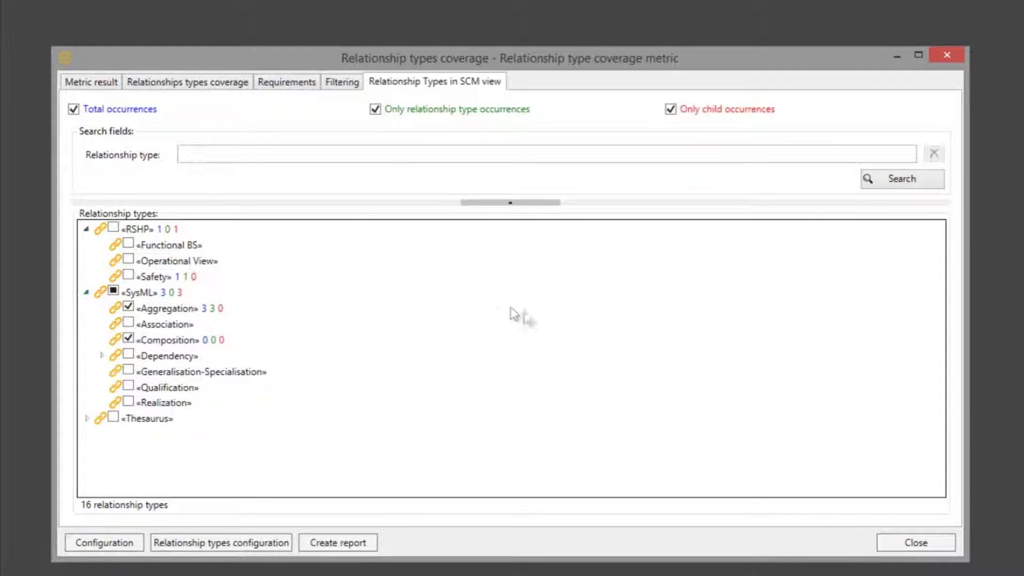